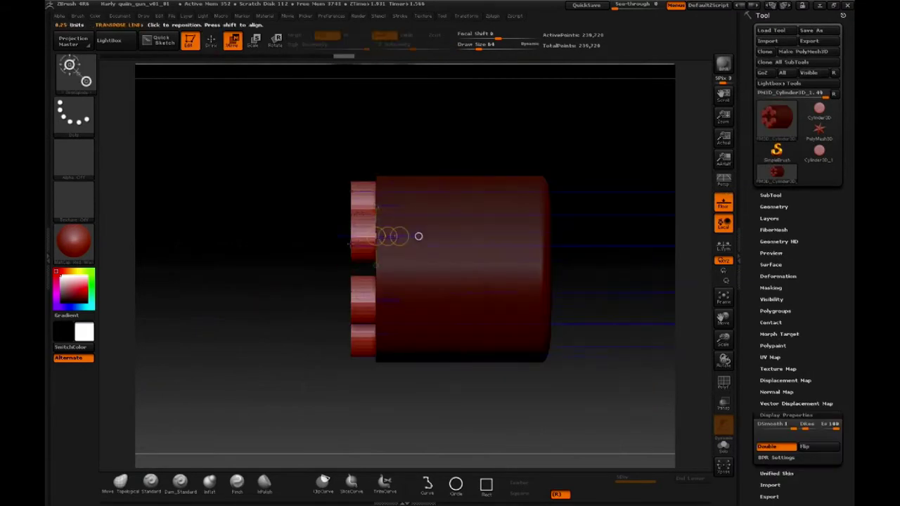
Lay a Transpose move line across the ends of the six chamber cylinders.
{"action": "left_click_drag", "start_coordinate": [355, 246], "coordinate": [421, 247]}
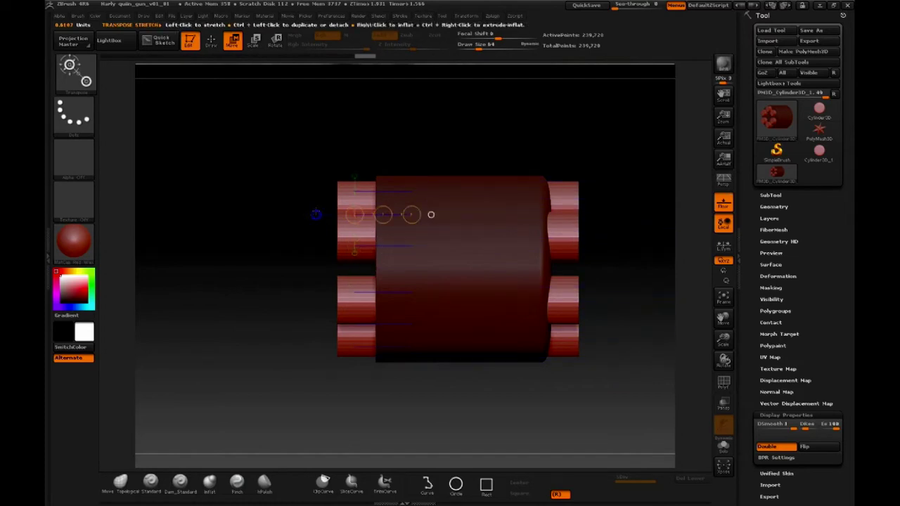
Shrink the cylinder's right part with Deformation Size and ClipCurve-trim the frame plate's left edge.
{"action": "key", "text": "ctrl+shift+z"}
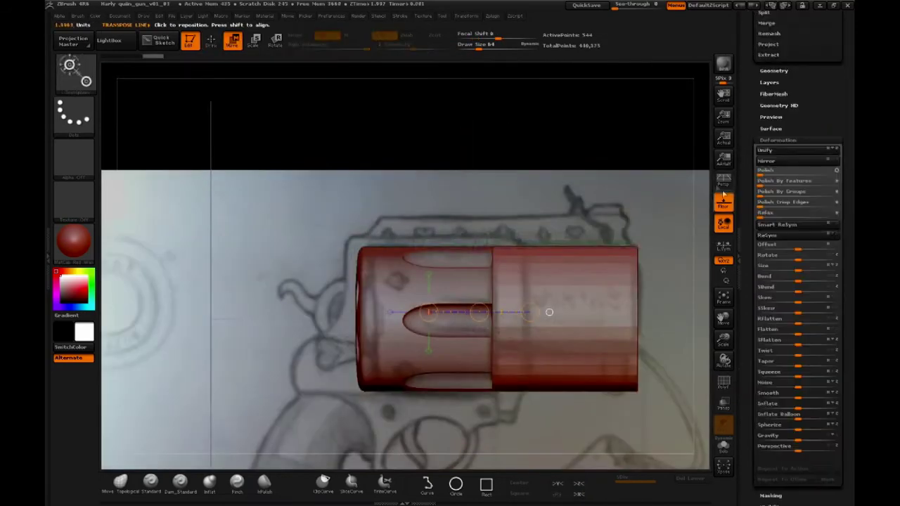
{"action": "left_click_drag", "start_coordinate": [789, 271], "coordinate": [759, 267]}
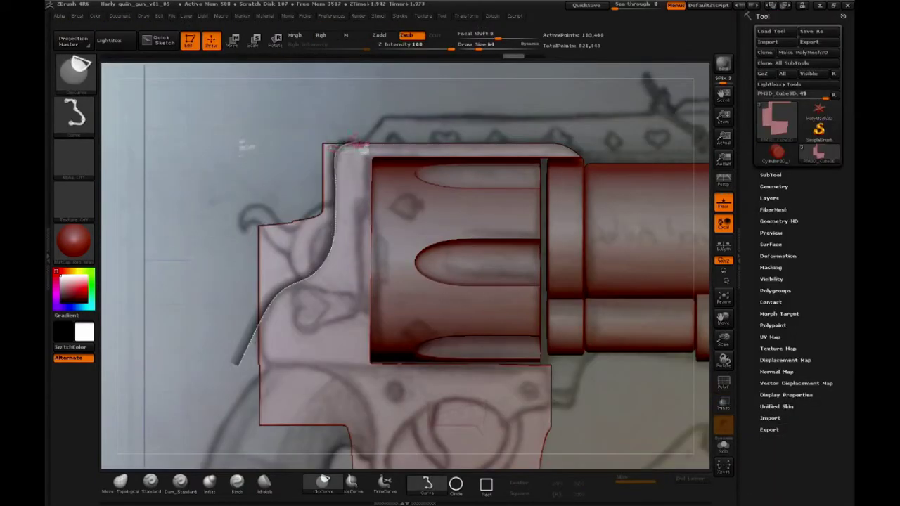
{"action": "left_click_drag", "start_coordinate": [358, 146], "coordinate": [359, 147], "text": "ctrl+shift"}
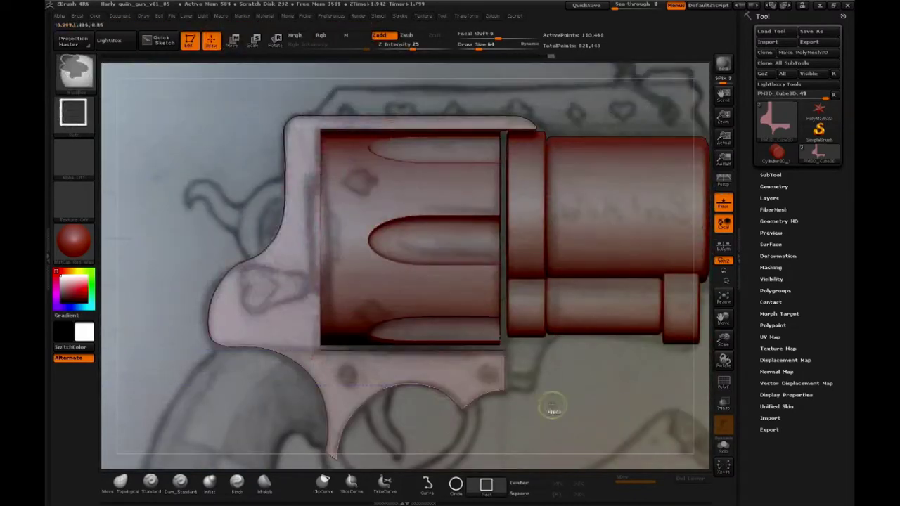
Move the frame plate along a vertical Transpose axis.
{"action": "key", "text": "w"}
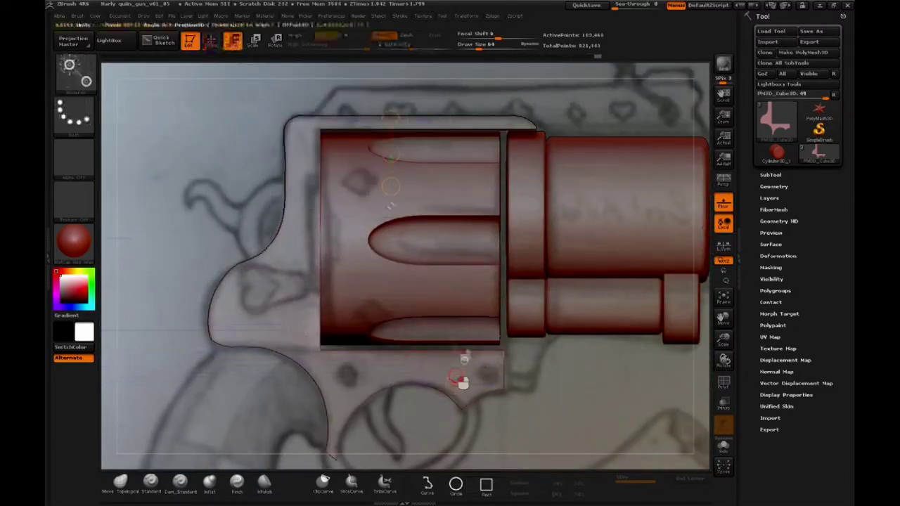
{"action": "left_click_drag", "start_coordinate": [462, 381], "coordinate": [454, 286]}
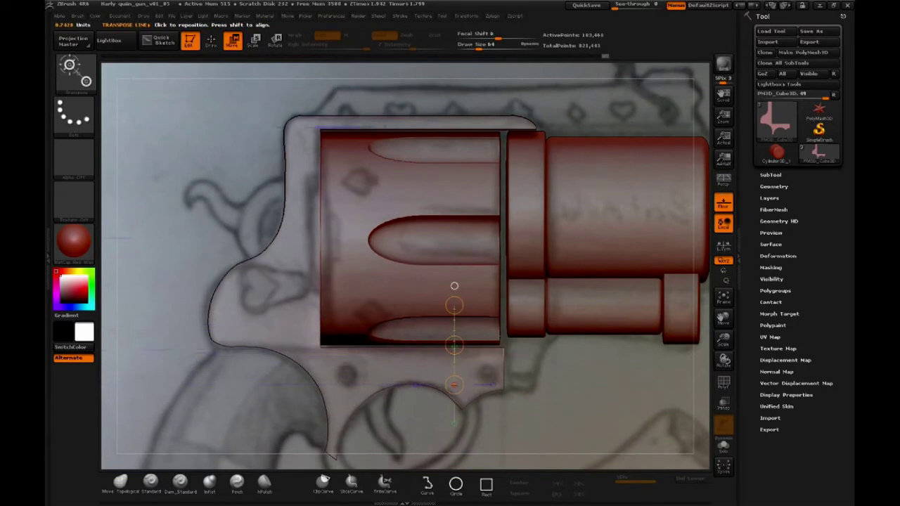
{"action": "key", "text": "q"}
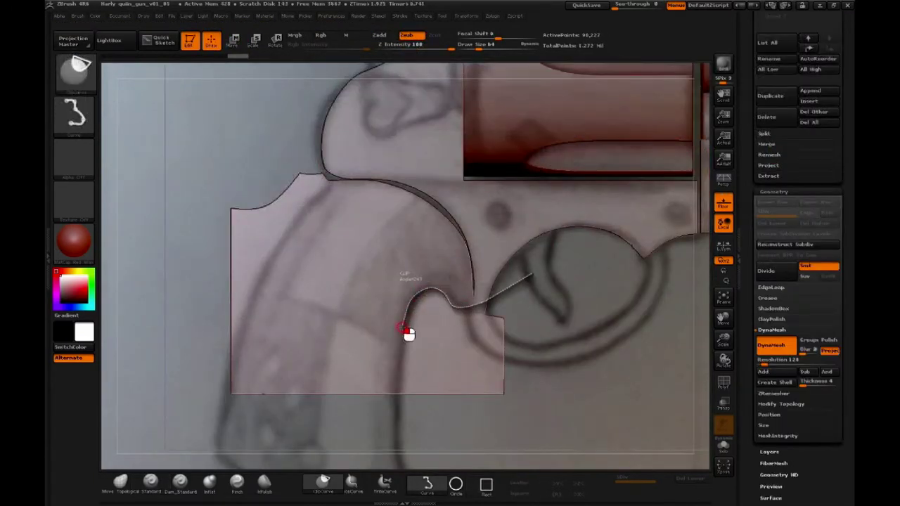
Clip the grip along the sketch curve, stretch its lower end, and round its bottom edge.
{"action": "left_click_drag", "start_coordinate": [434, 444], "coordinate": [434, 445], "text": "ctrl+shift"}
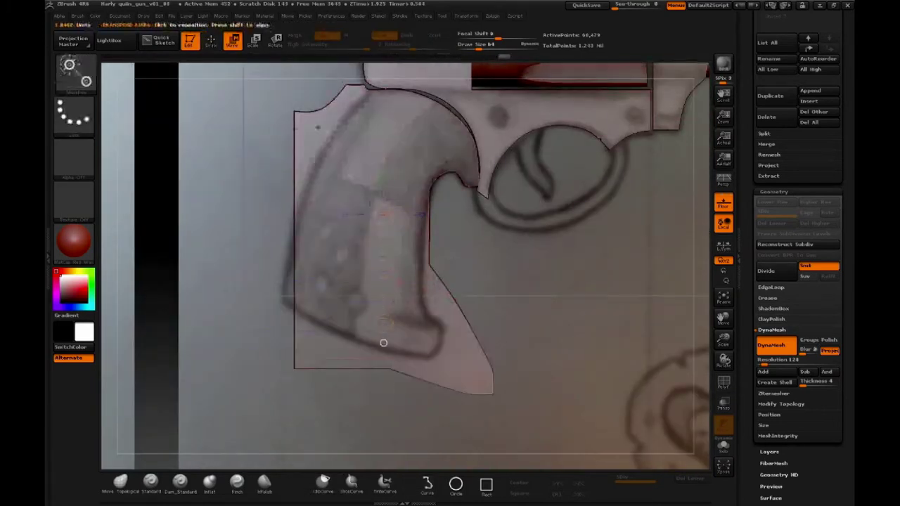
{"action": "left_click_drag", "start_coordinate": [383, 342], "coordinate": [340, 395]}
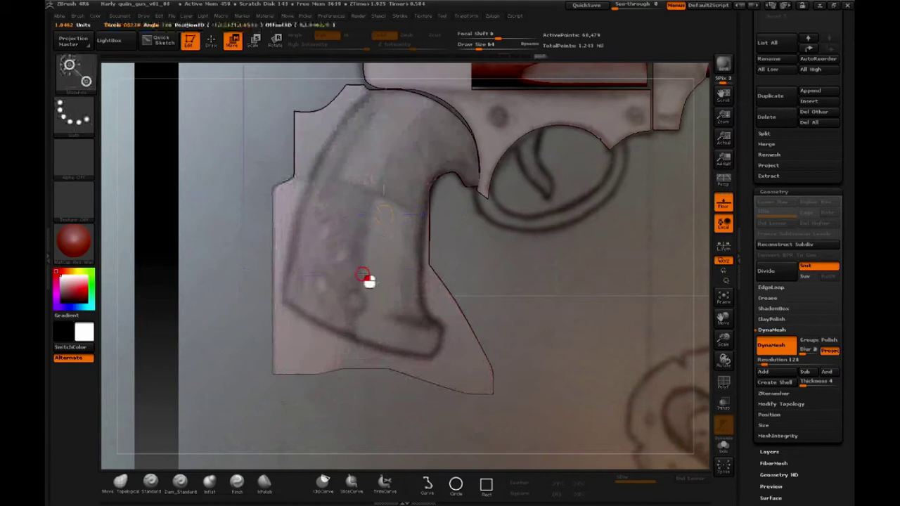
{"action": "left_click_drag", "start_coordinate": [436, 189], "coordinate": [441, 254], "text": "ctrl+shift"}
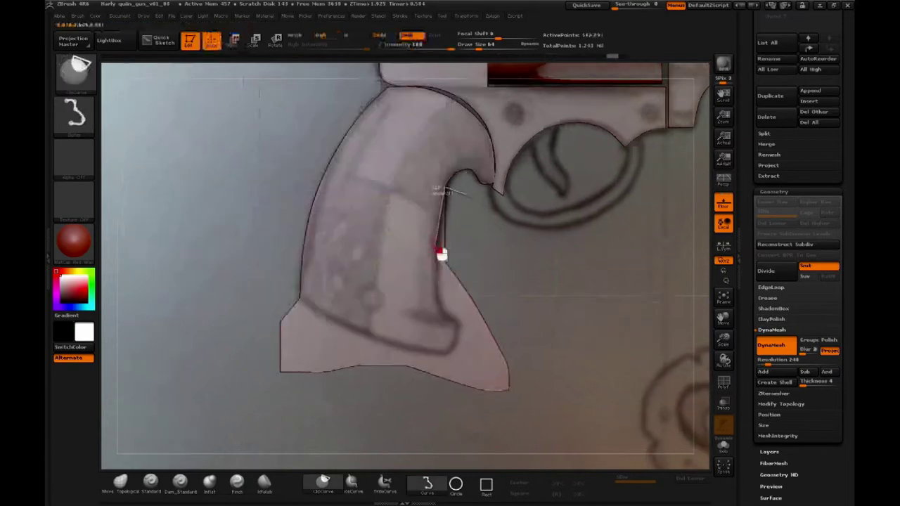
{"action": "left_click_drag", "start_coordinate": [473, 341], "coordinate": [473, 341], "text": "ctrl+shift"}
{"action": "left_click_drag", "start_coordinate": [466, 287], "coordinate": [452, 301], "text": "ctrl+shift"}
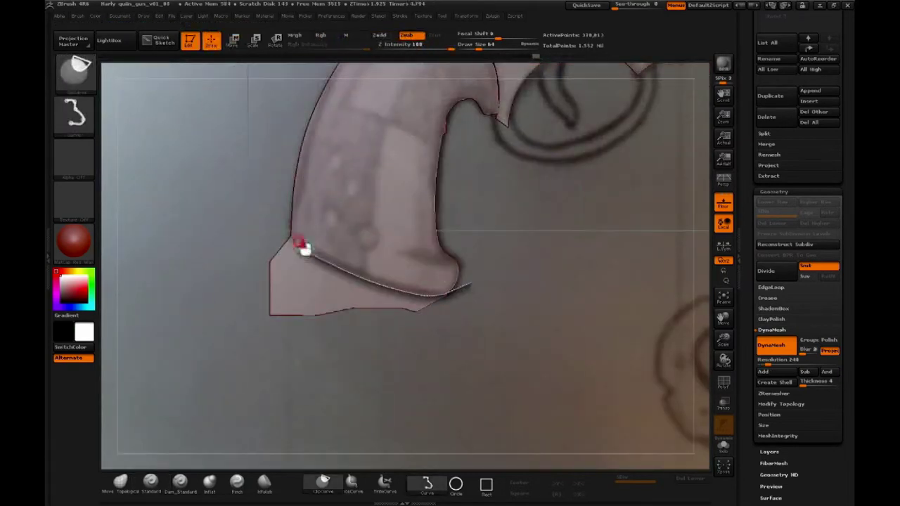
{"action": "left_click_drag", "start_coordinate": [309, 144], "coordinate": [308, 140], "text": "ctrl+shift"}
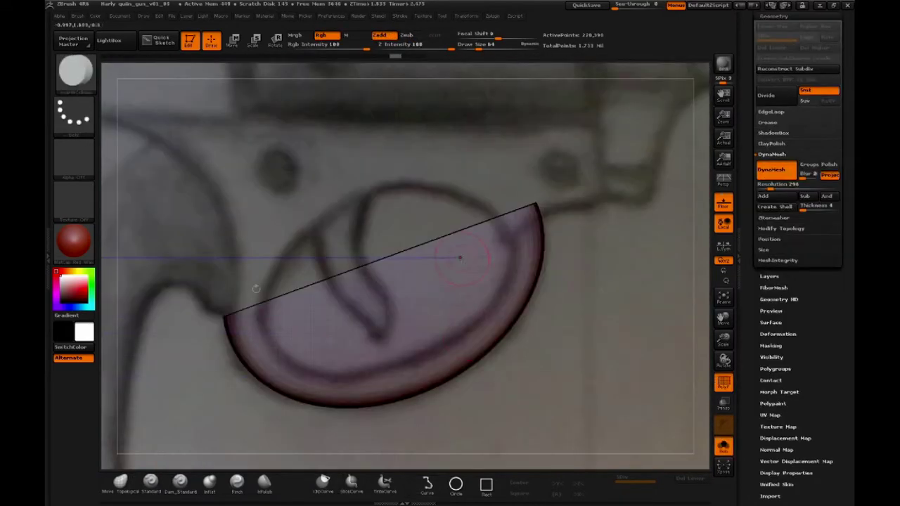
Slice the disc into a half-disc, then carve its inside into a curved trigger-guard band.
{"action": "left_click_drag", "start_coordinate": [255, 283], "coordinate": [264, 318], "text": "ctrl+shift"}
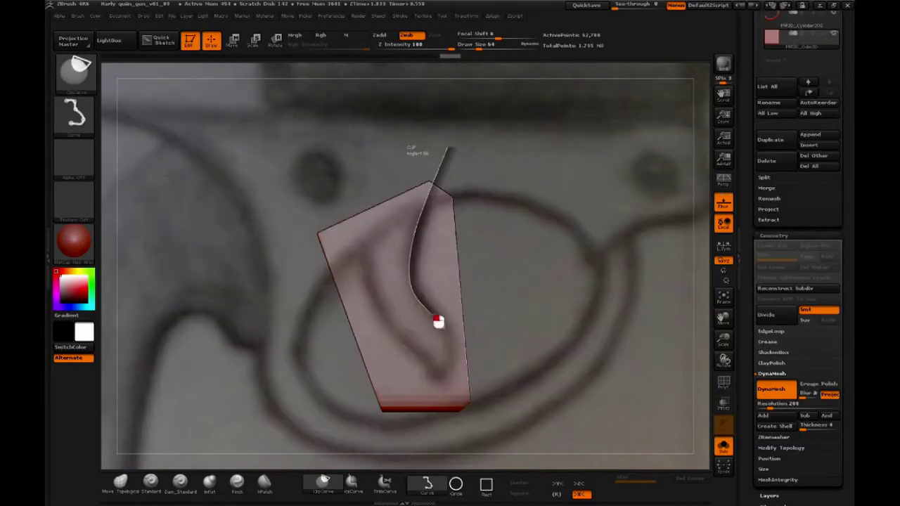
{"action": "mouse_move", "coordinate": [452, 151]}
{"action": "left_mouse_down", "text": "ctrl+shift"}
{"action": "mouse_move", "coordinate": [484, 422]}
{"action": "mouse_move", "coordinate": [411, 350]}
{"action": "left_mouse_up", "text": "ctrl+shift"}
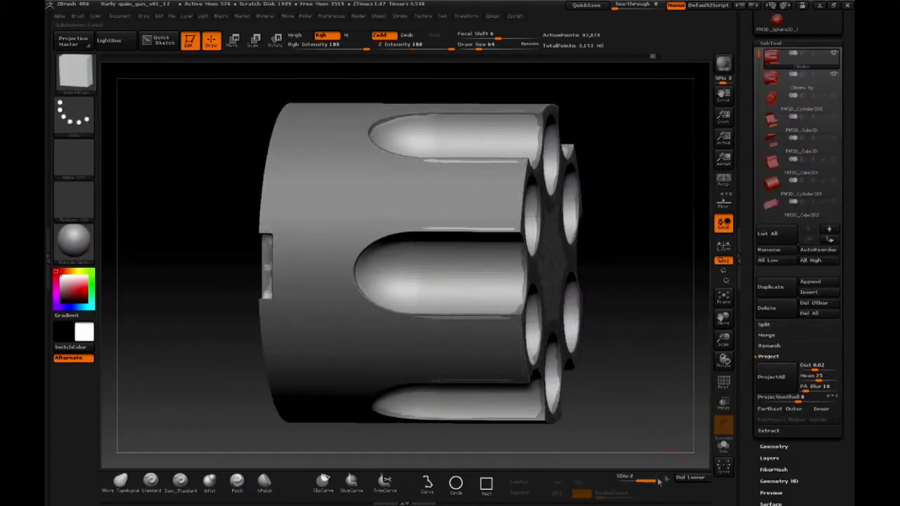
Subdivide the cylinder with Ctrl+D and stamp a spade symbol onto its surface.
{"action": "key", "text": "ctrl+d"}
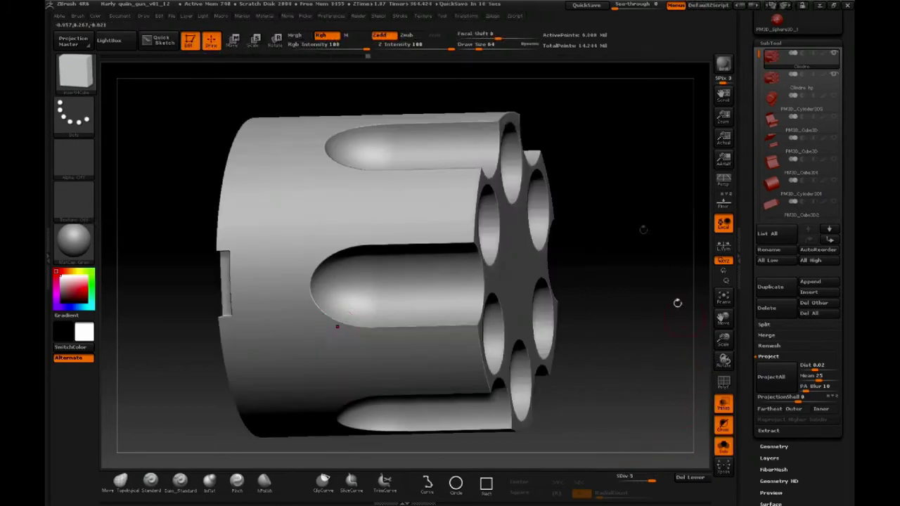
{"action": "left_click_drag", "start_coordinate": [677, 303], "coordinate": [623, 438]}
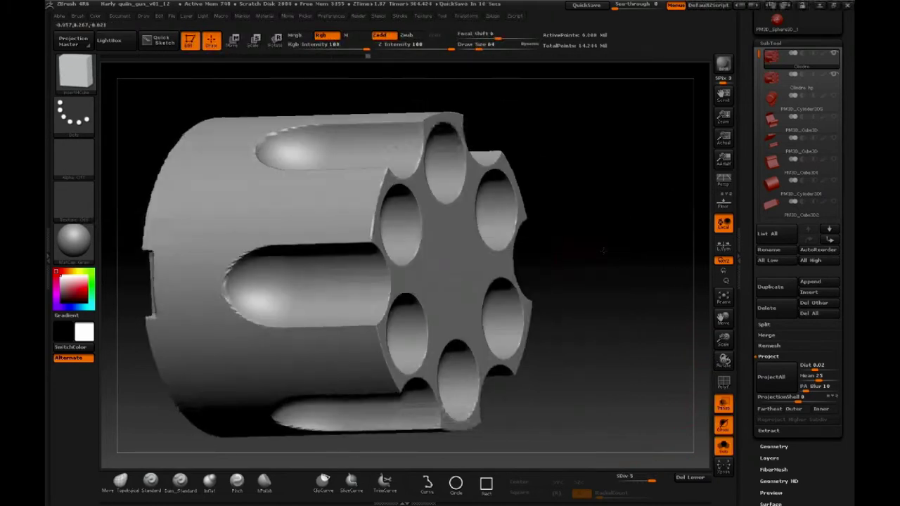
{"action": "key", "text": "shift+d"}
{"action": "key", "text": "shift+d"}
{"action": "key", "text": "shift+d"}
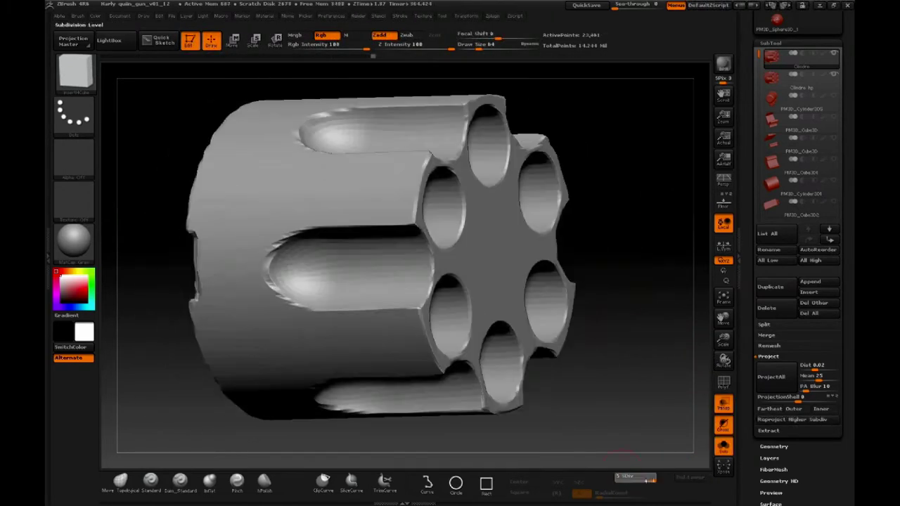
{"action": "left_click_drag", "start_coordinate": [622, 477], "coordinate": [648, 478]}
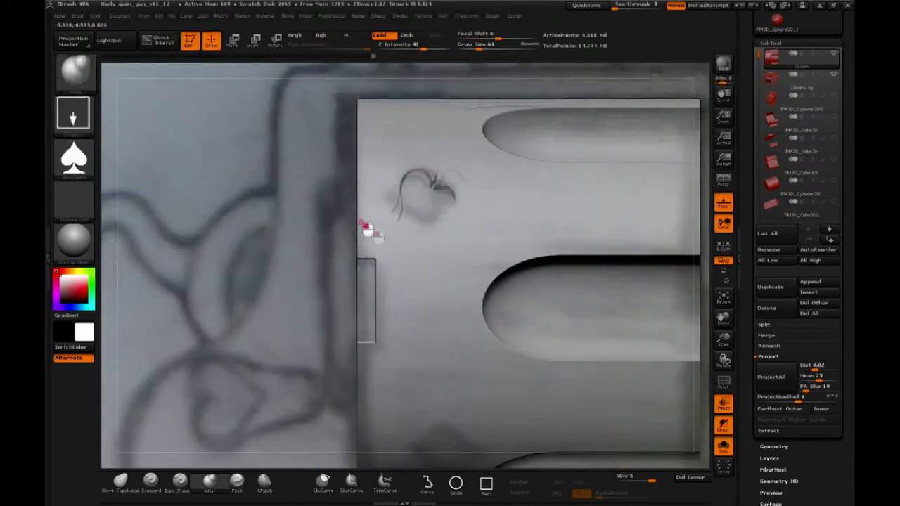
{"action": "left_click_drag", "start_coordinate": [368, 226], "coordinate": [382, 202]}
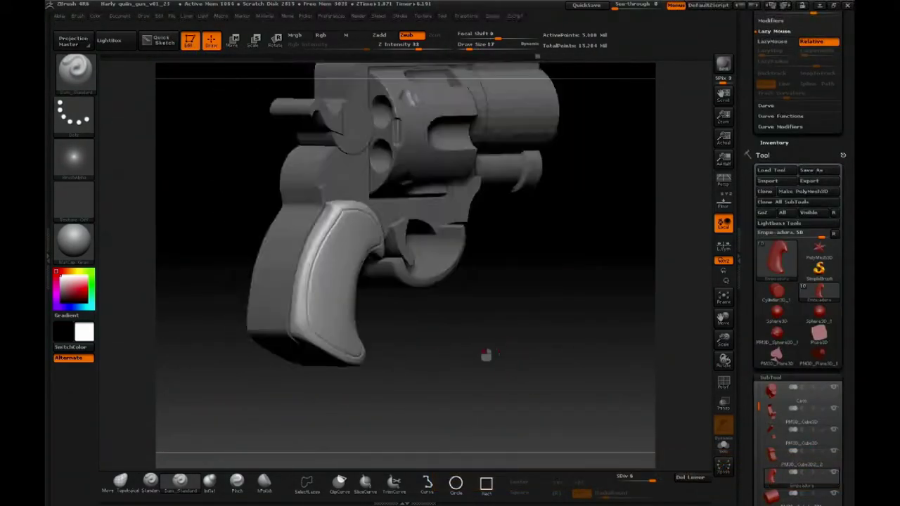
View the revolver from the front and subdivide the hammer piece with Ctrl+D.
{"action": "left_click_drag", "start_coordinate": [486, 355], "coordinate": [303, 199], "text": "shift"}
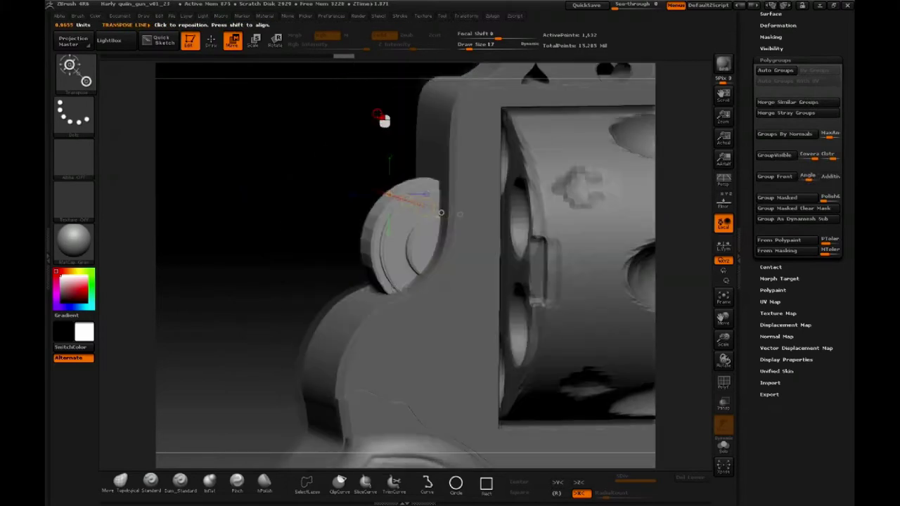
{"action": "key", "text": "ctrl+d"}
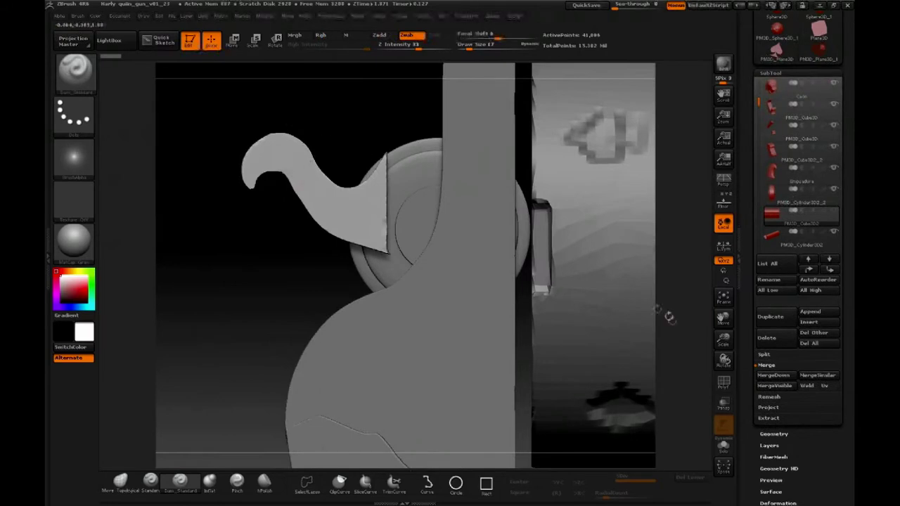
Bring up the Geometry subdivision settings for the hammer.
{"action": "left_click", "coordinate": [773, 434]}
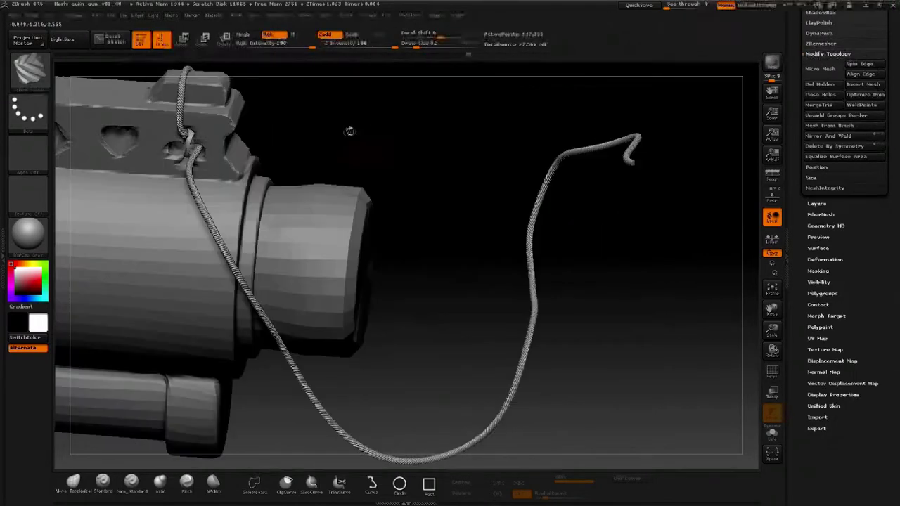
Zoom in on the rope end, switch to SelectRect, and turn to a barrel side view.
{"action": "left_click_drag", "start_coordinate": [350, 131], "coordinate": [304, 120]}
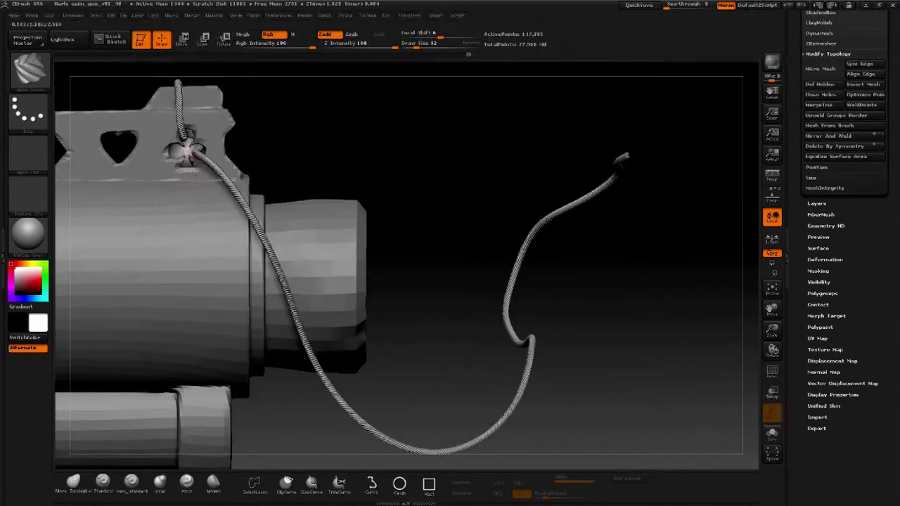
{"action": "key", "text": "ctrl+shift"}
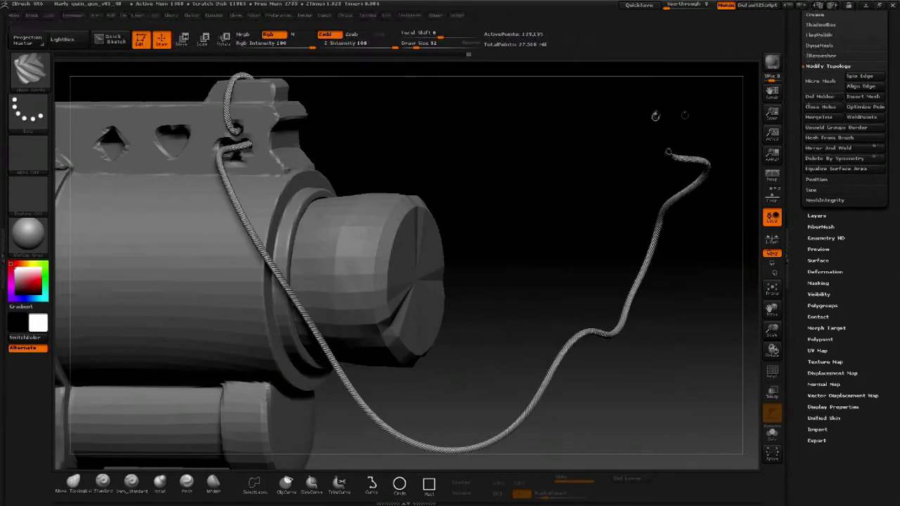
{"action": "left_click_drag", "start_coordinate": [668, 151], "coordinate": [545, 161], "text": "alt"}
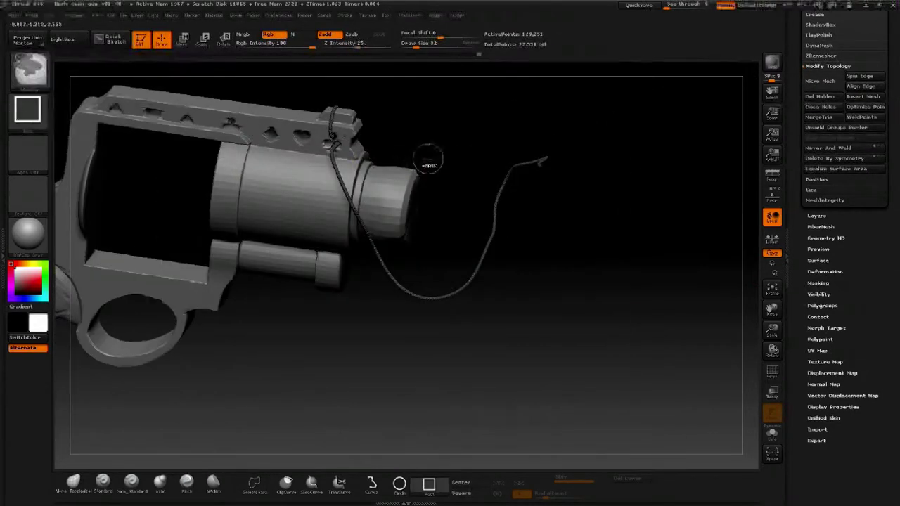
{"action": "left_click_drag", "start_coordinate": [468, 136], "coordinate": [436, 140]}
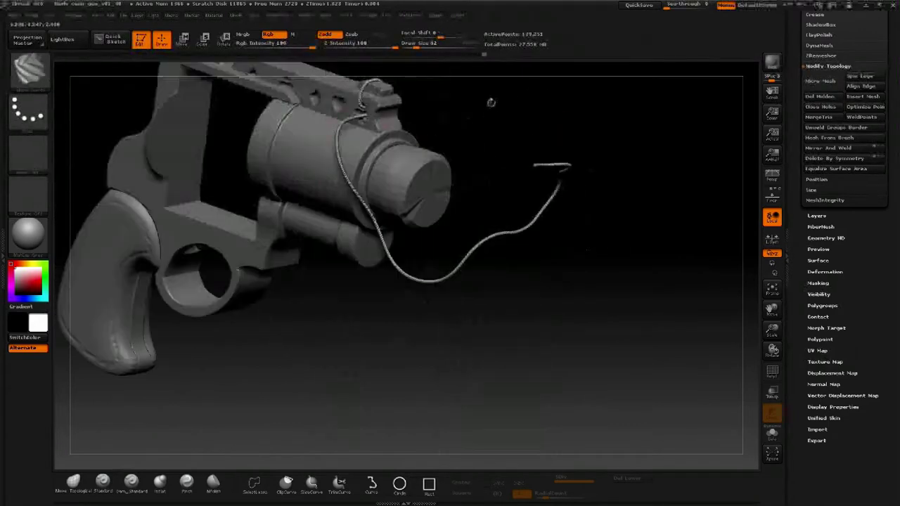
{"action": "key", "text": "f"}
{"action": "left_click_drag", "start_coordinate": [436, 211], "coordinate": [488, 96], "text": "shift"}
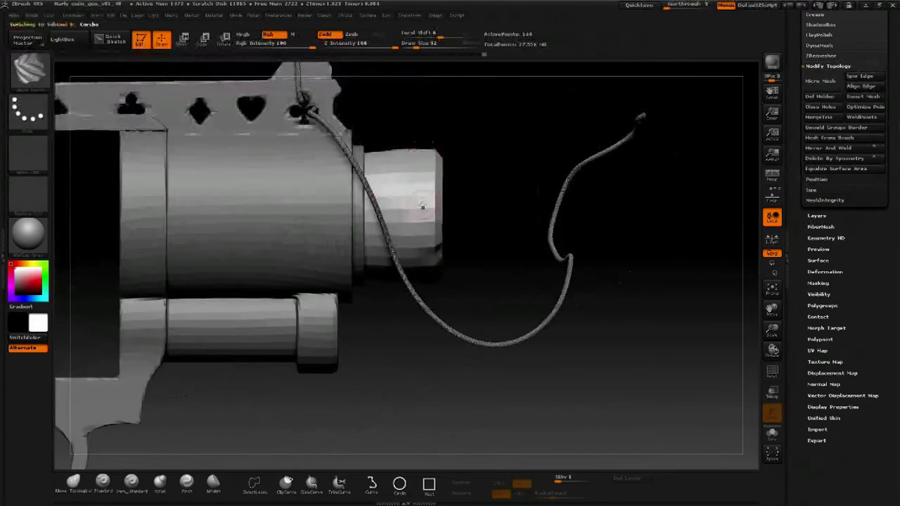
{"action": "scroll", "coordinate": [844, 141], "scroll_direction": "up", "scroll_amount": 5}
Activate a cylinder subtool, turn Solo off, and rotate around the muzzle toward the cork.
{"action": "left_click", "coordinate": [863, 240]}
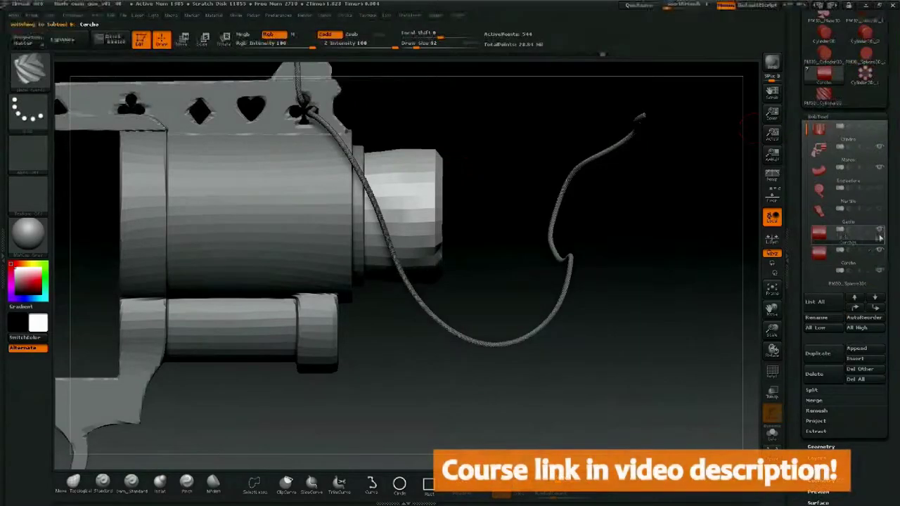
{"action": "left_click", "coordinate": [877, 261], "text": "ctrl+shift"}
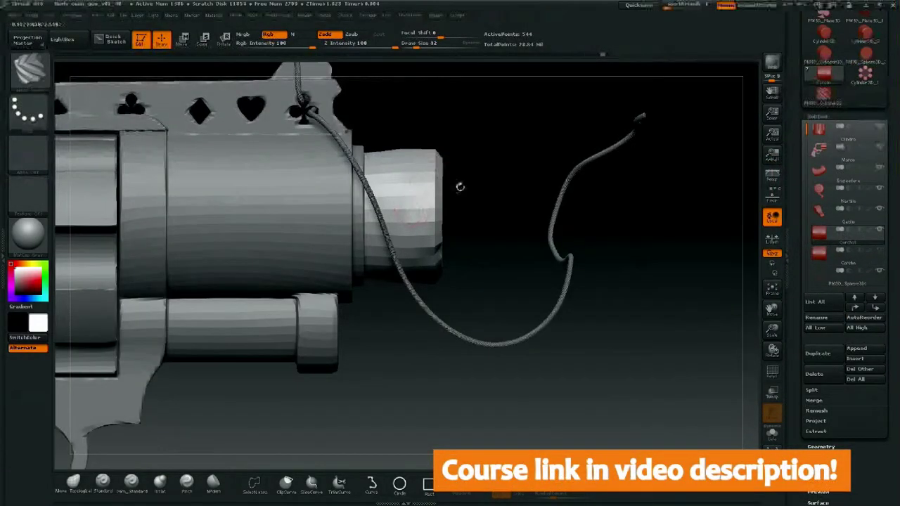
{"action": "left_click_drag", "start_coordinate": [650, 113], "coordinate": [465, 147]}
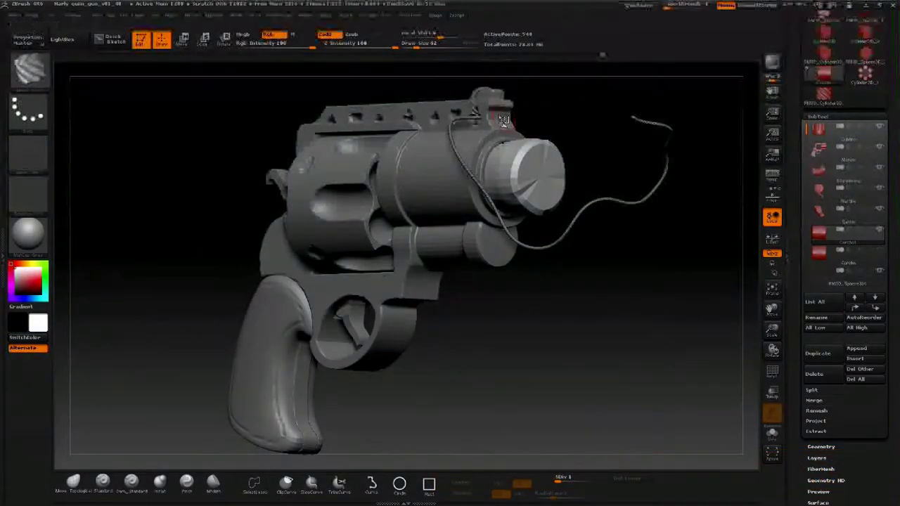
{"action": "mouse_move", "coordinate": [467, 304]}
{"action": "left_mouse_down"}
{"action": "mouse_move", "coordinate": [536, 354]}
{"action": "mouse_move", "coordinate": [462, 293]}
{"action": "mouse_move", "coordinate": [443, 258]}
{"action": "left_mouse_up"}
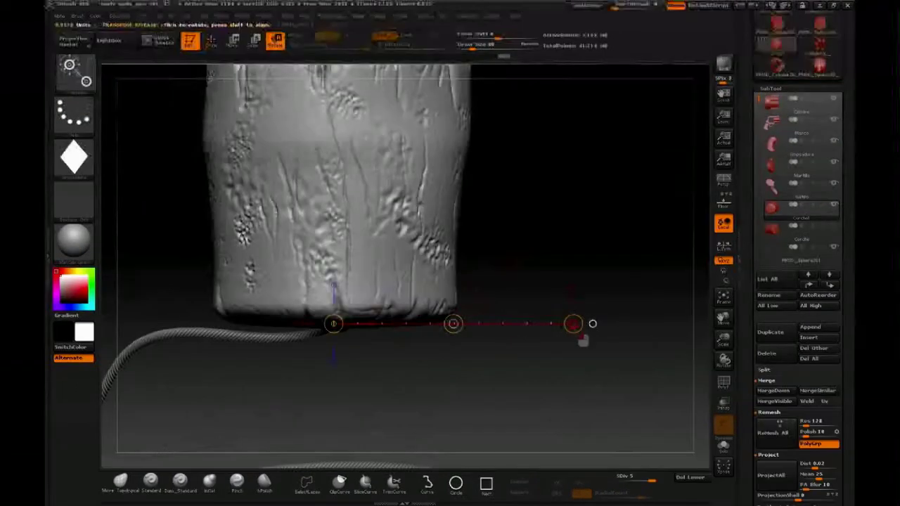
Rotate the finished revolver to a side-on view.
{"action": "left_click_drag", "start_coordinate": [380, 227], "coordinate": [470, 221]}
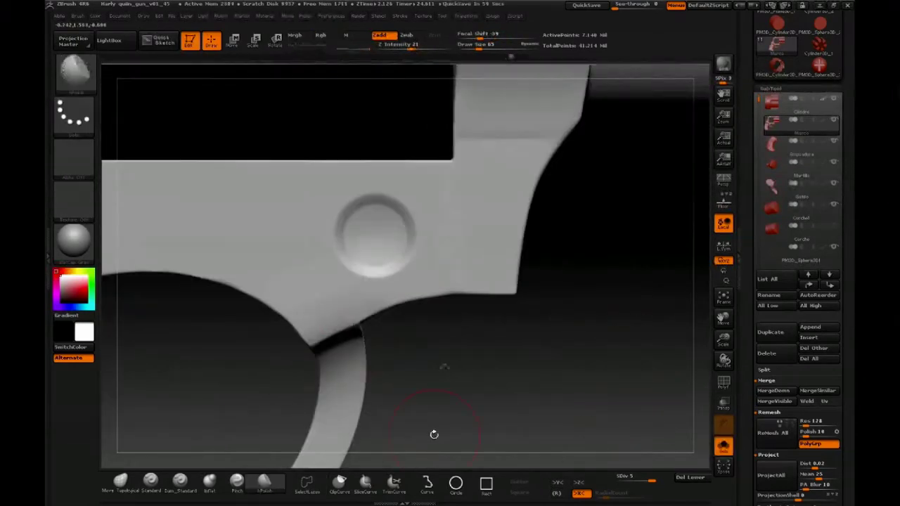
{"action": "mouse_move", "coordinate": [433, 434]}
{"action": "left_mouse_down"}
{"action": "mouse_move", "coordinate": [455, 359]}
{"action": "mouse_move", "coordinate": [376, 316]}
{"action": "left_mouse_up"}
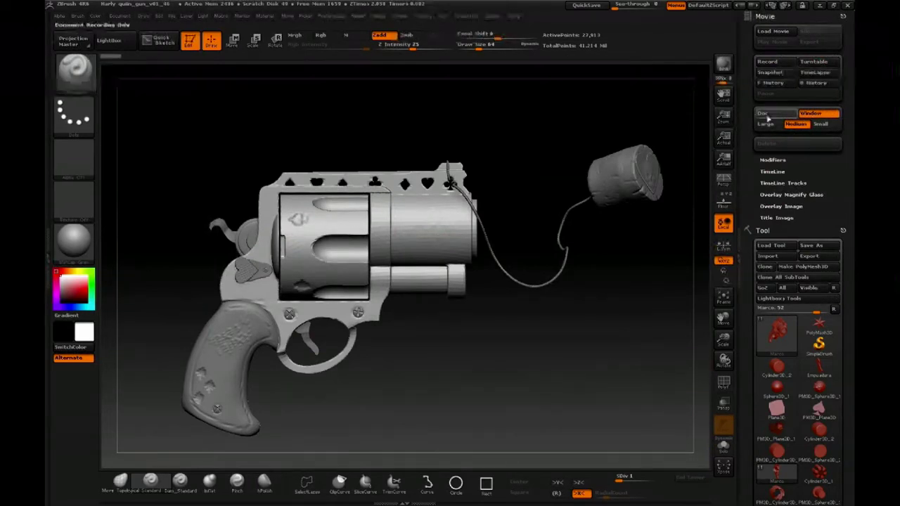
Choose a texture as the movie's title image.
{"action": "left_click", "coordinate": [777, 218]}
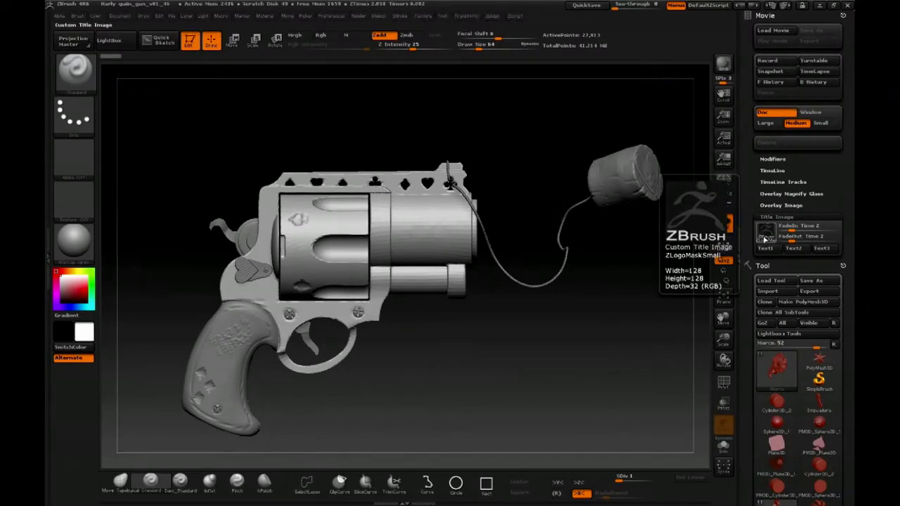
{"action": "left_click", "coordinate": [766, 229]}
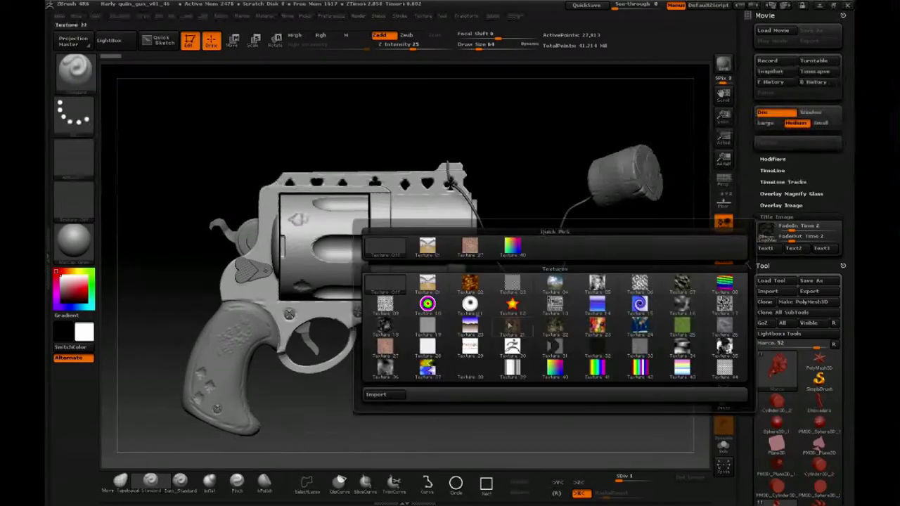
{"action": "left_click", "coordinate": [434, 280]}
Record a turntable movie of the revolver and play it back twice with its title image.
{"action": "left_click", "coordinate": [806, 62]}
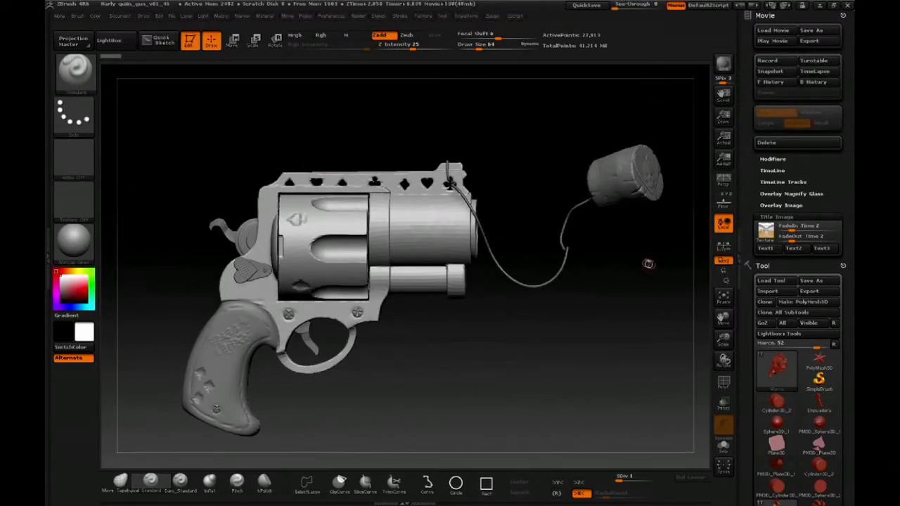
{"action": "left_click", "coordinate": [776, 43]}
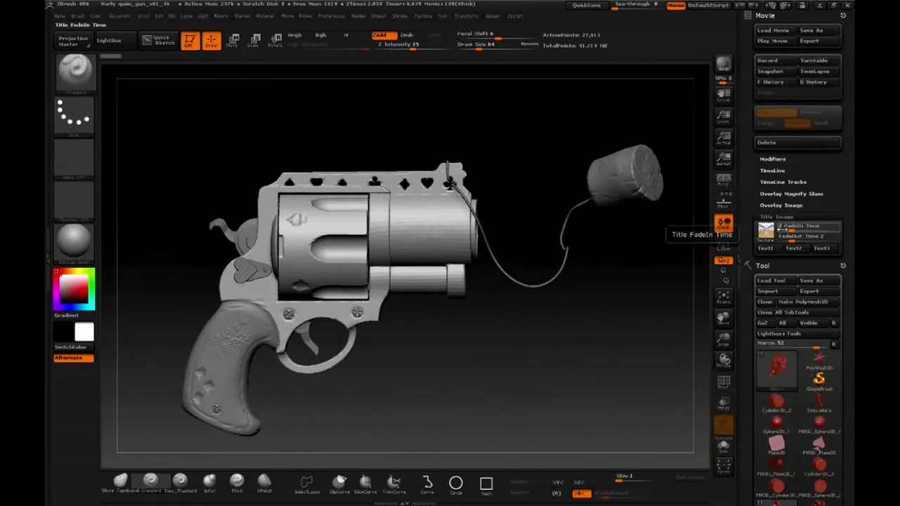
{"action": "left_click", "coordinate": [814, 61]}
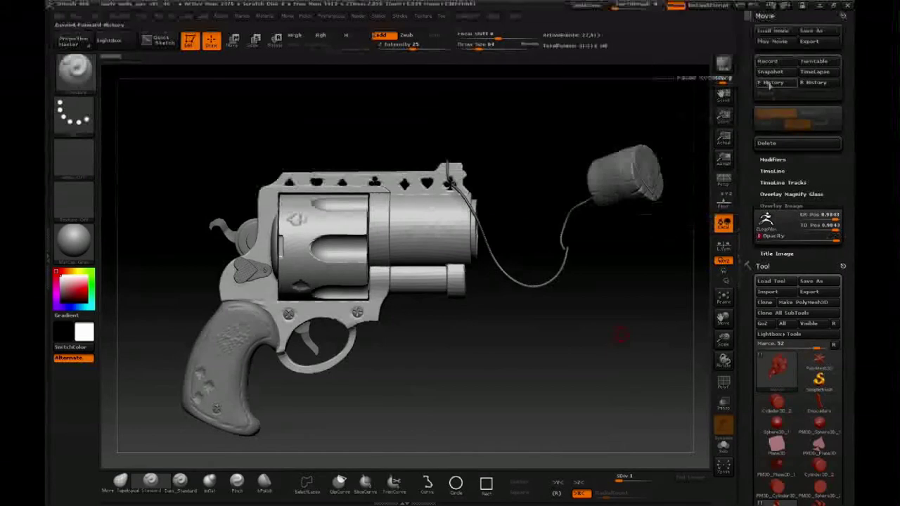
{"action": "left_click", "coordinate": [773, 41]}
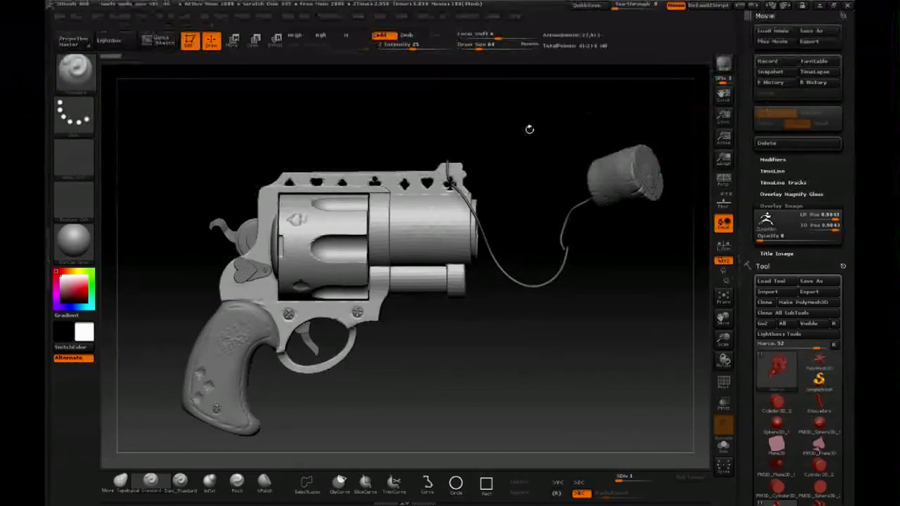
Turn the revolver to a front view and record a new turntable movie.
{"action": "mouse_move", "coordinate": [520, 142]}
{"action": "left_mouse_down"}
{"action": "mouse_move", "coordinate": [483, 241]}
{"action": "mouse_move", "coordinate": [548, 277]}
{"action": "left_mouse_up"}
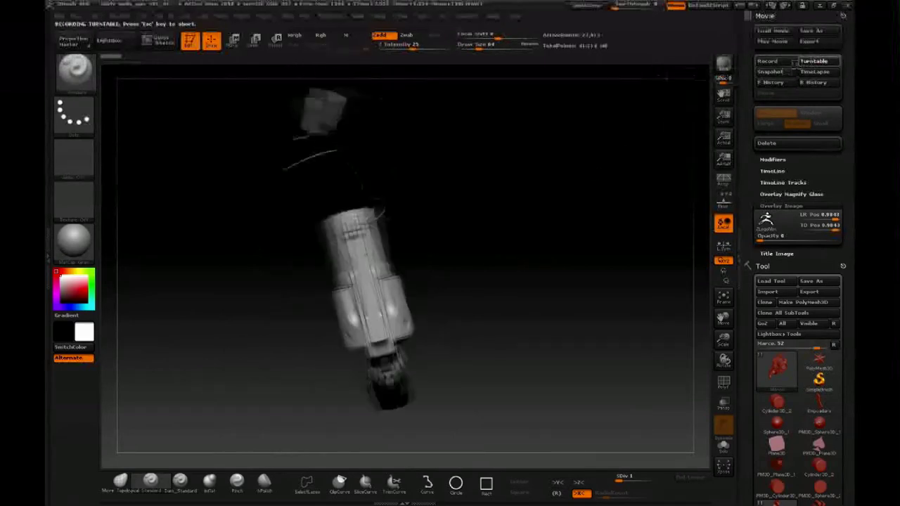
{"action": "left_click", "coordinate": [772, 43]}
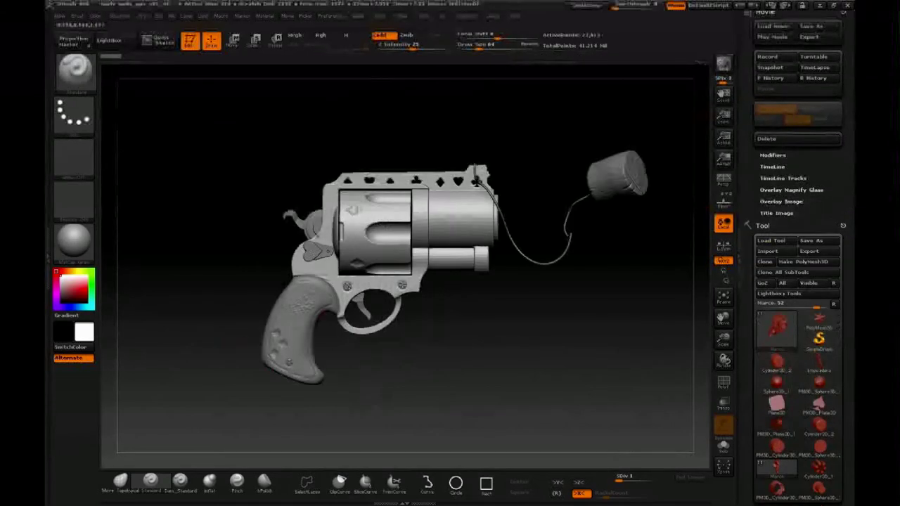
Resize the document with Pro to fill the canvas and confirm the change.
{"action": "left_click", "coordinate": [121, 16]}
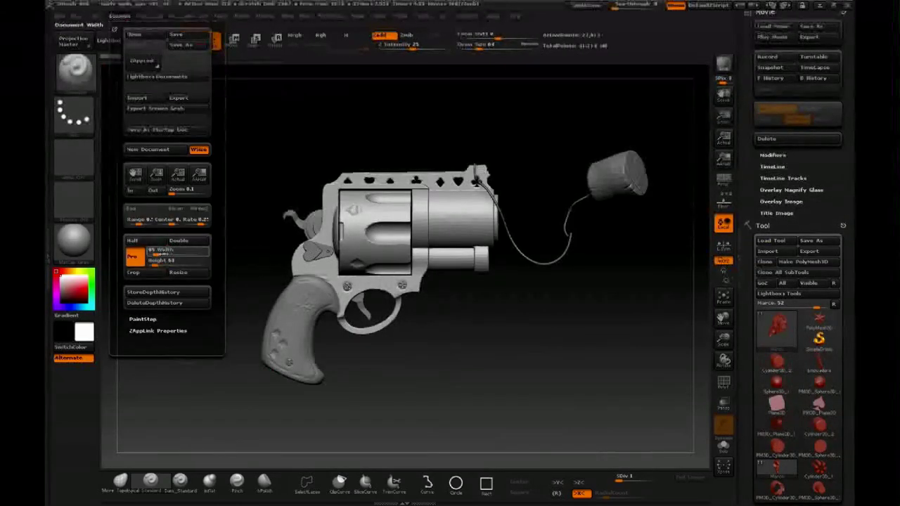
{"action": "left_click", "coordinate": [191, 274]}
{"action": "key", "text": "Return"}
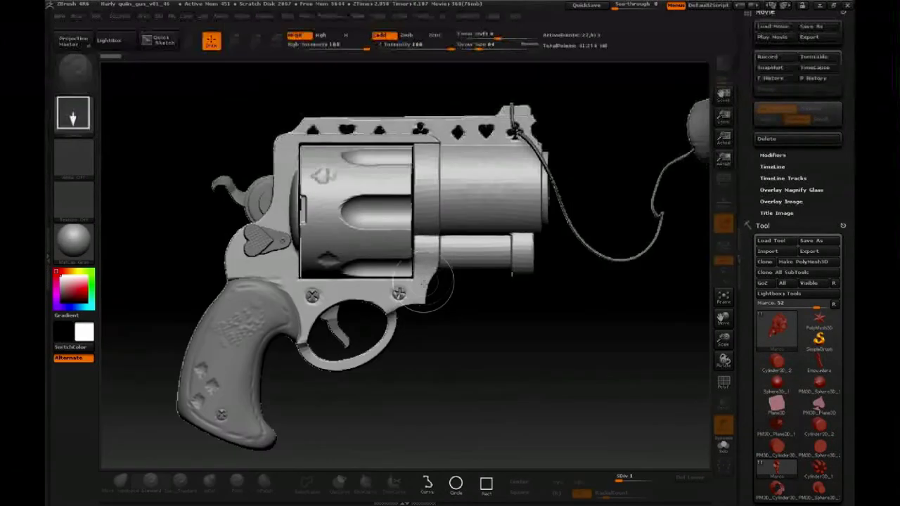